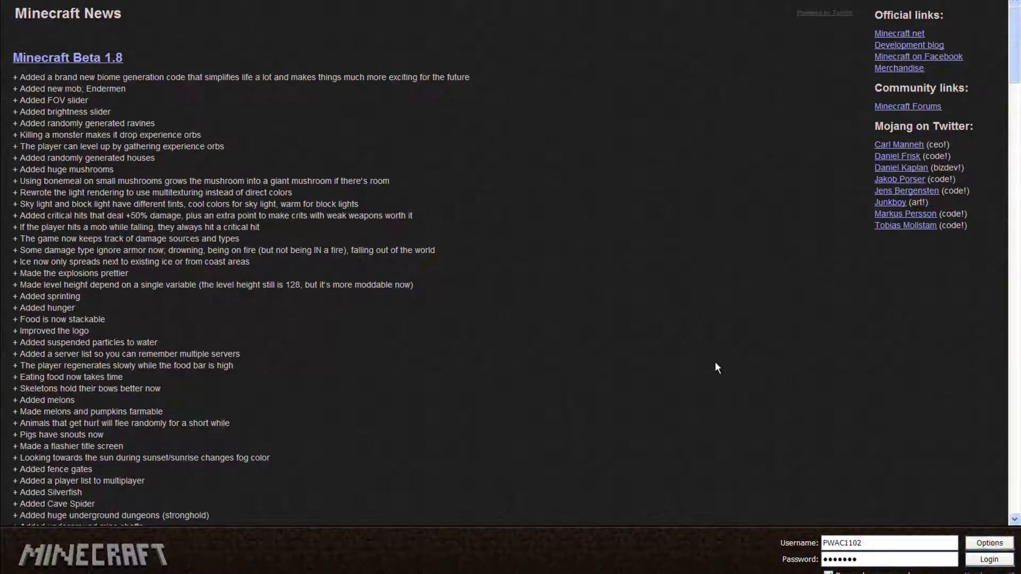
Log in through the launcher to update to Minecraft 1.0.0, then minimize the game window.
left_click(976, 543)
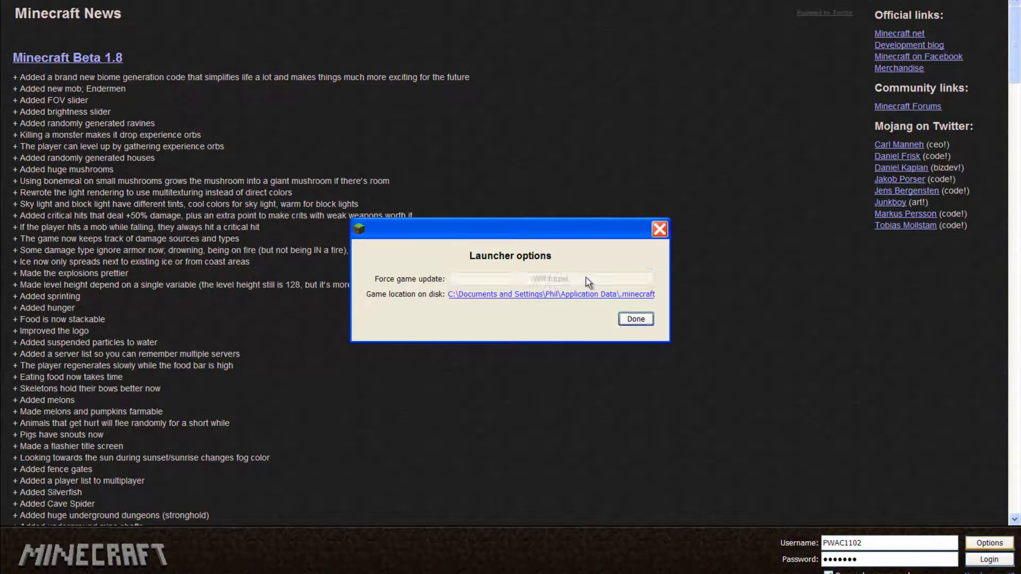
left_click(641, 323)
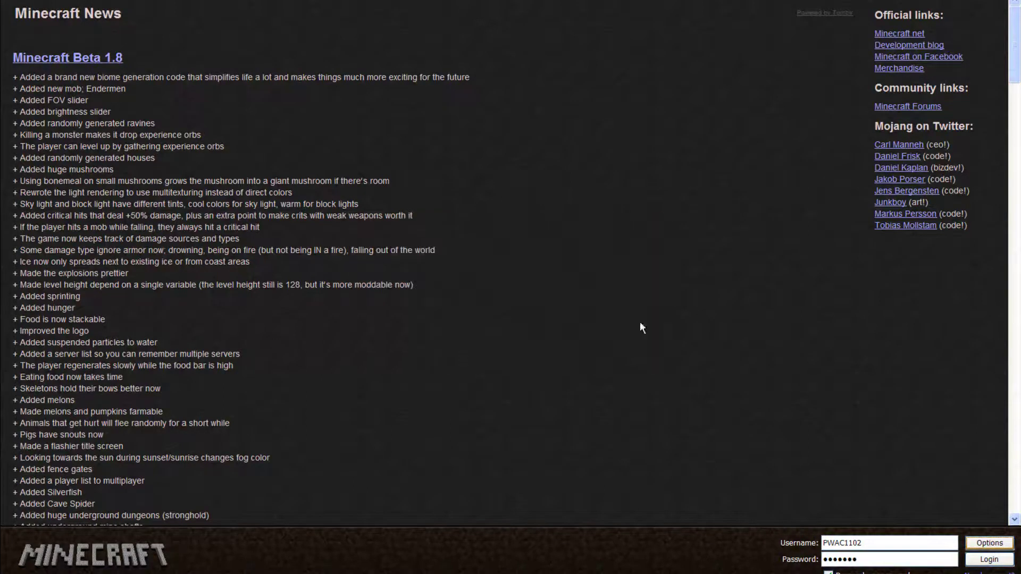
left_click(1000, 564)
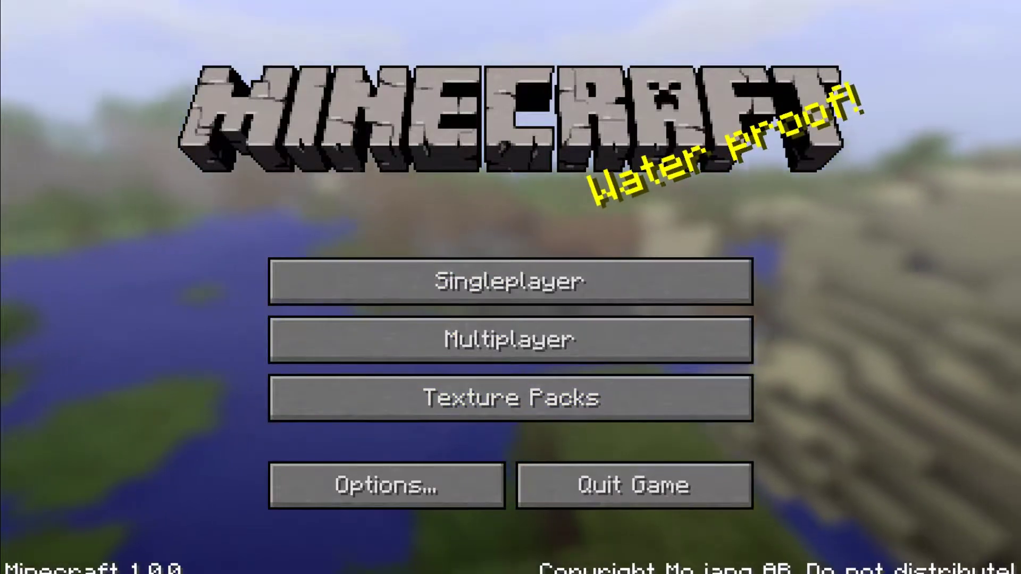
right_click(450, 506)
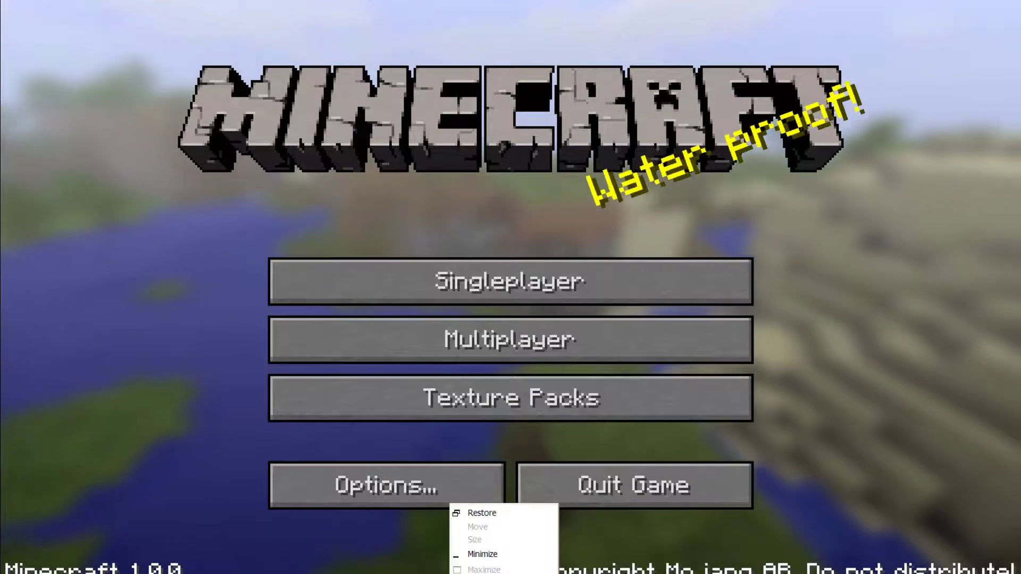
left_click(456, 566)
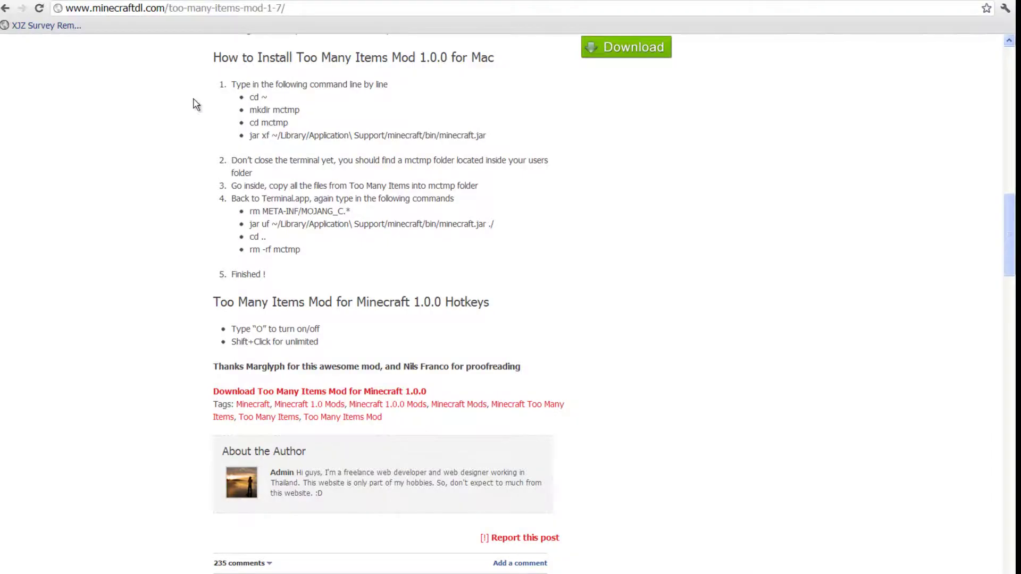
Find the download link on the minecraftdl page and open TooManyItems2011_11_18 (3).zip in WinRAR.
scroll(194, 99, "up", 20)
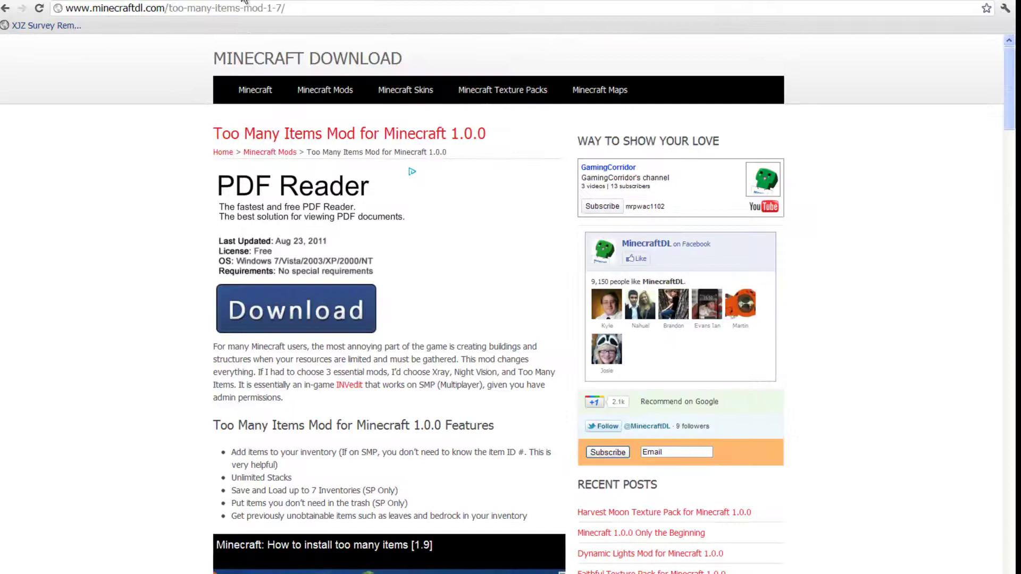
scroll(175, 130, "down", 10)
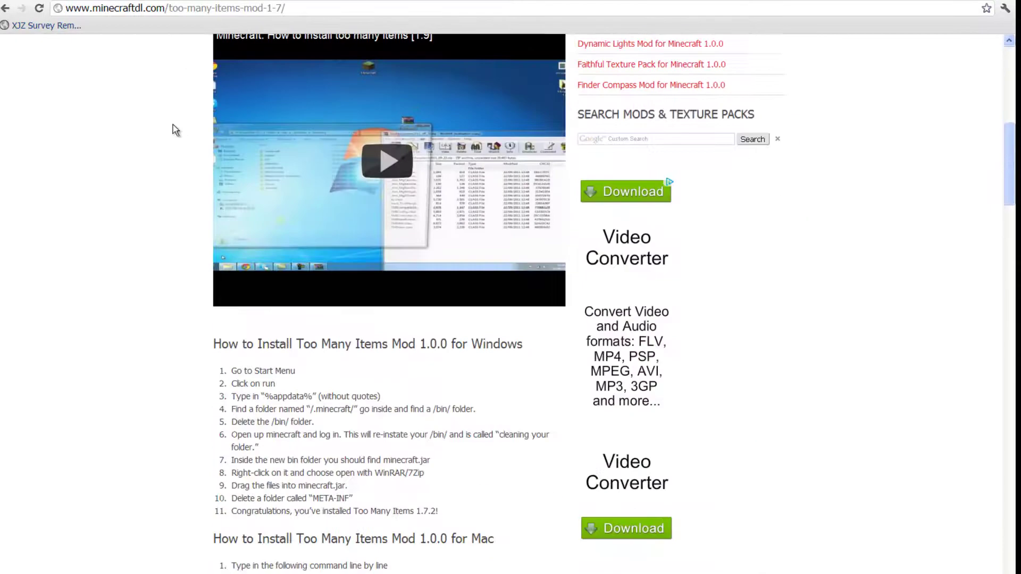
scroll(176, 131, "down", 8)
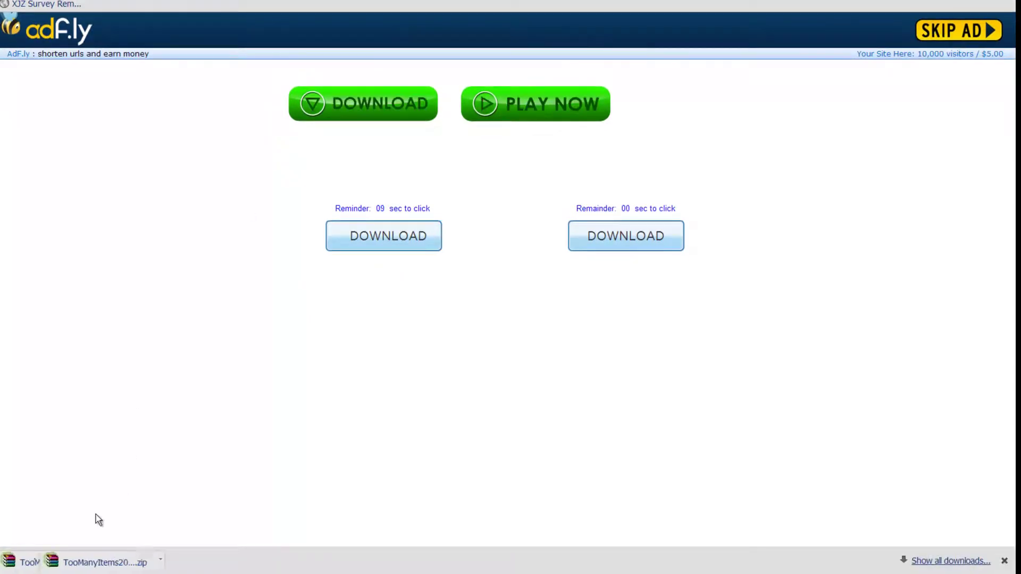
left_click(71, 569)
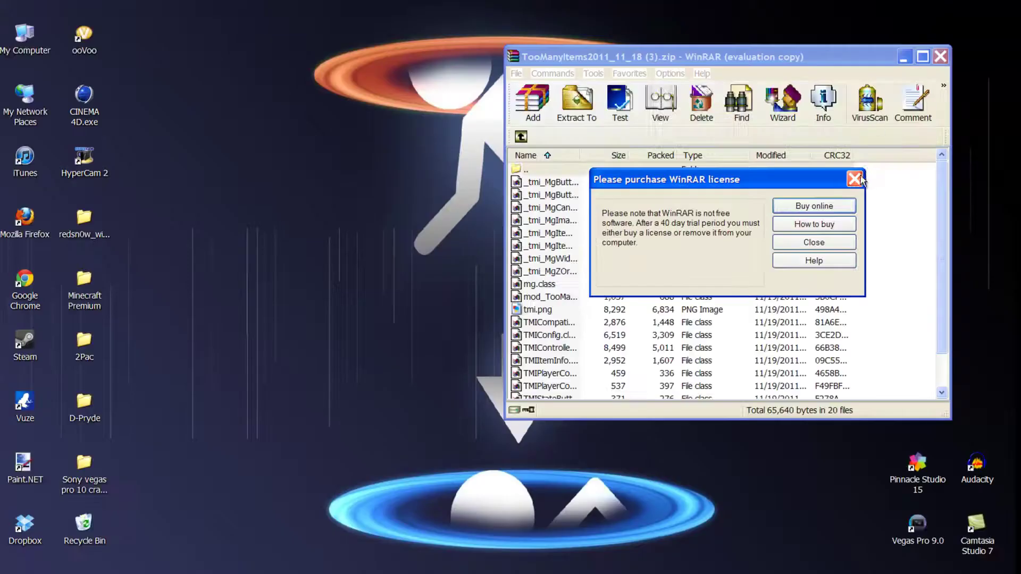
Dismiss the WinRAR reminder, move the archive aside, and run %appdata% to reach Application Data.
left_click(855, 179)
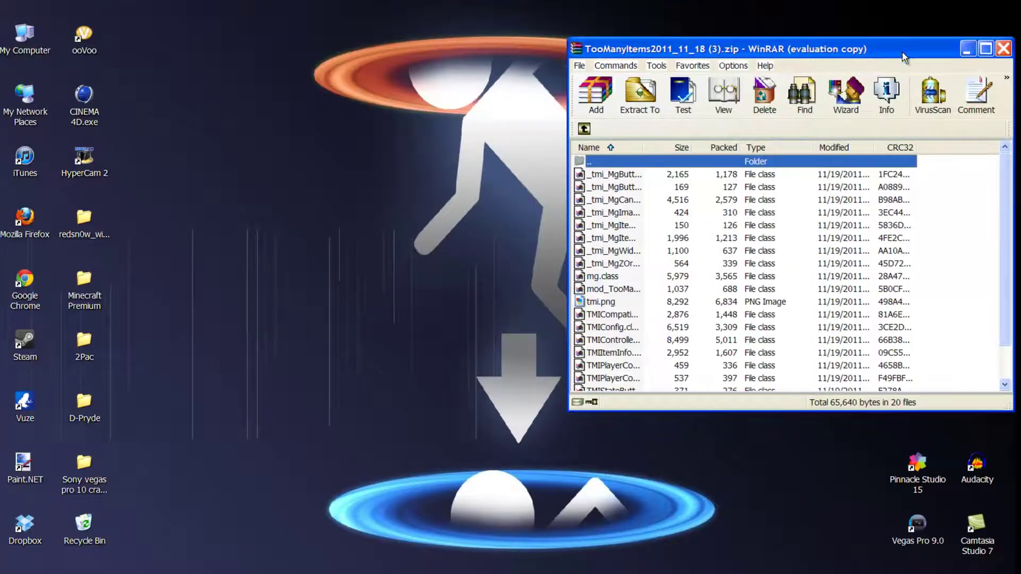
left_click_drag(883, 55, 946, 48)
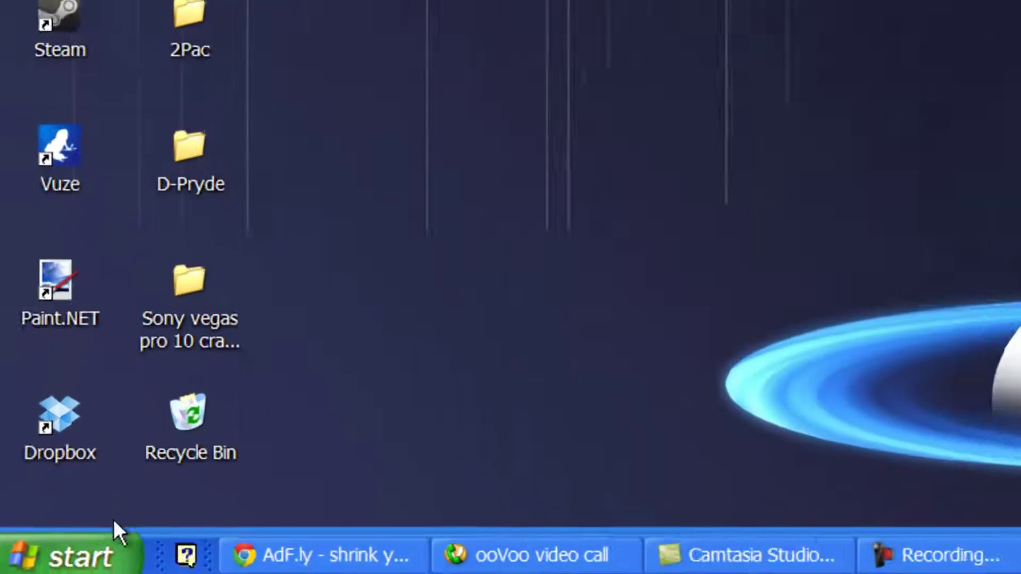
left_click(59, 559)
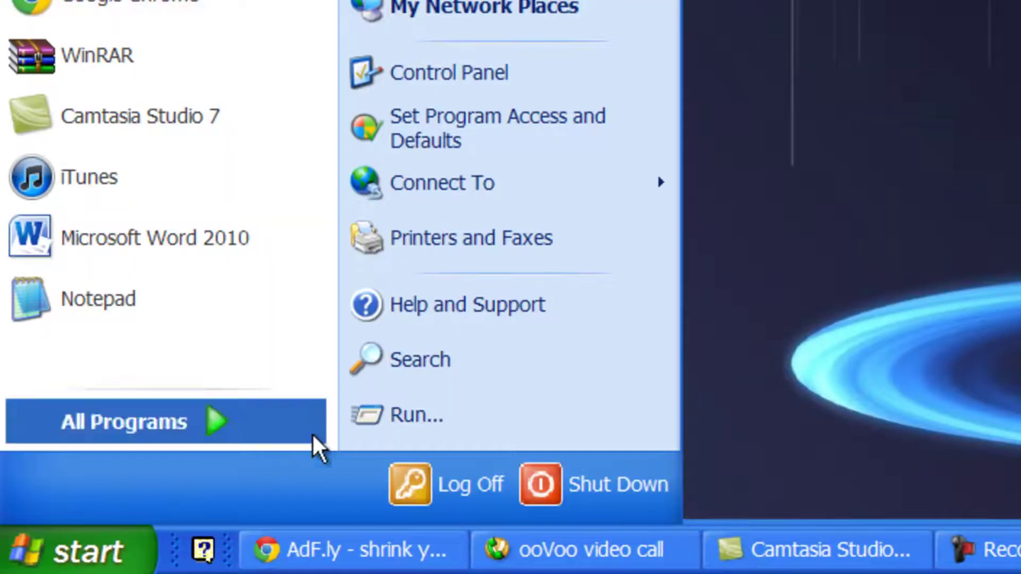
left_click(370, 426)
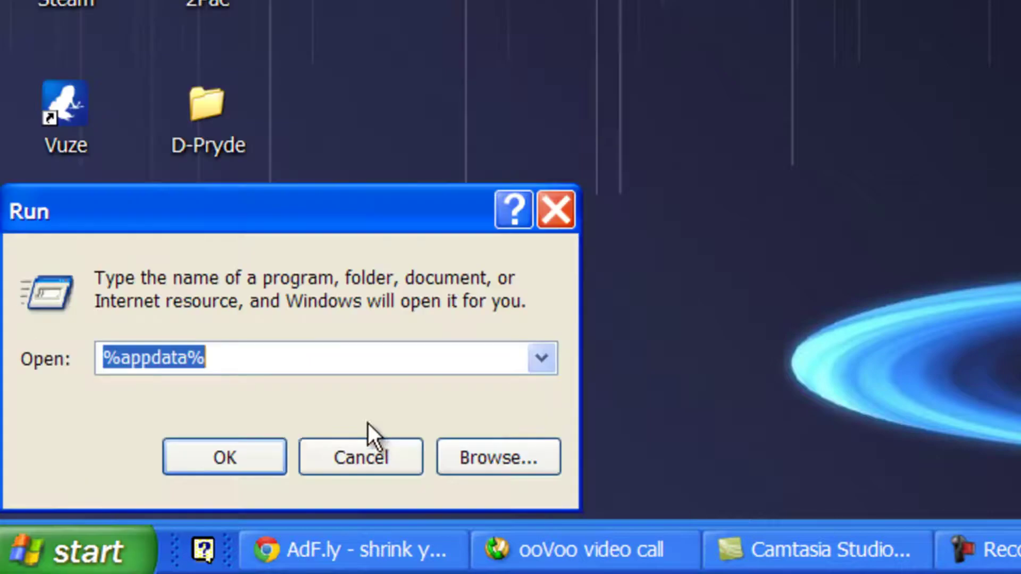
left_click(266, 360)
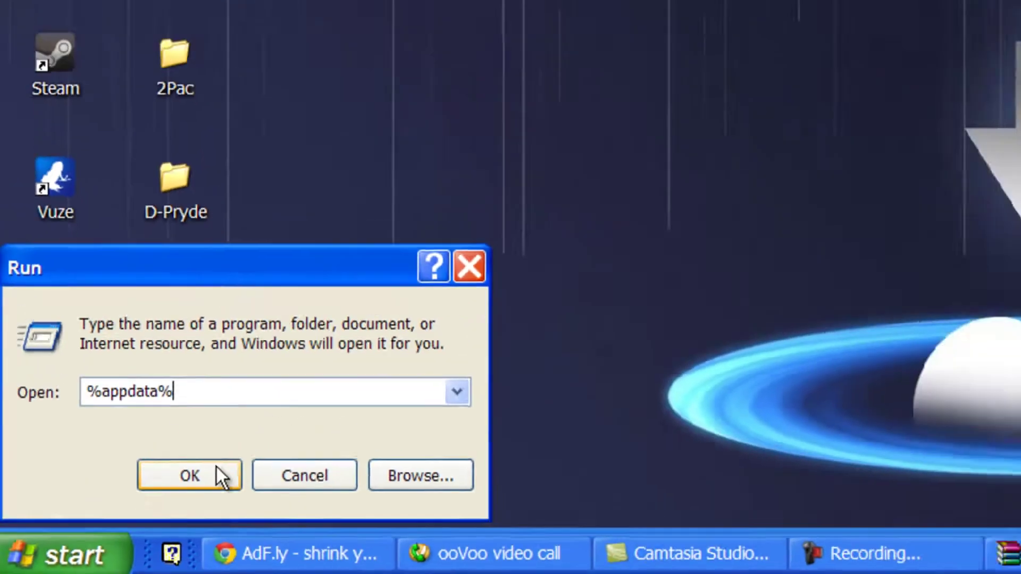
left_click(255, 459)
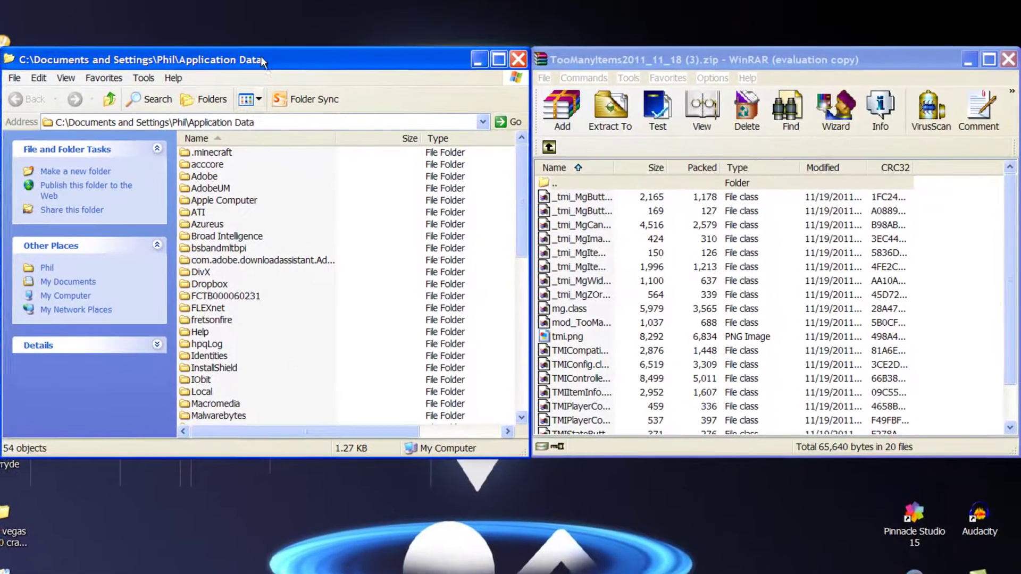
Browse into .minecraft\bin and open minecraft.jar with WinRAR archiver.
double_click(216, 158)
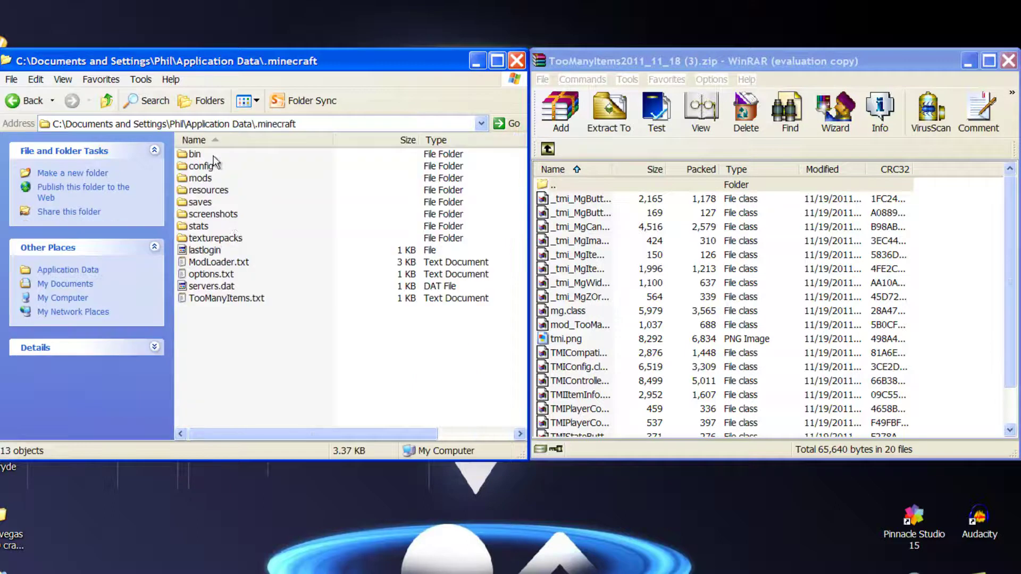
double_click(195, 155)
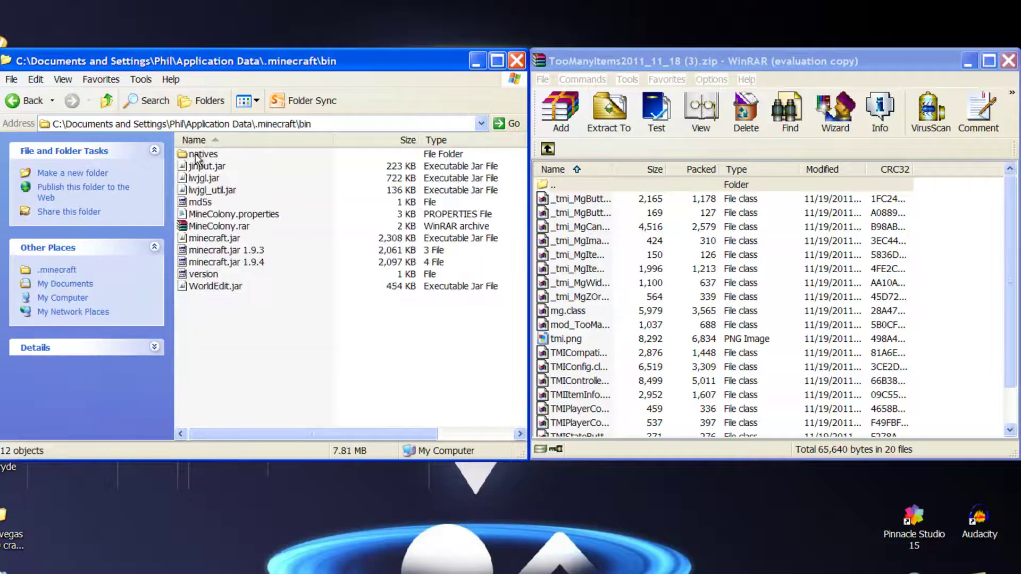
left_click(215, 237)
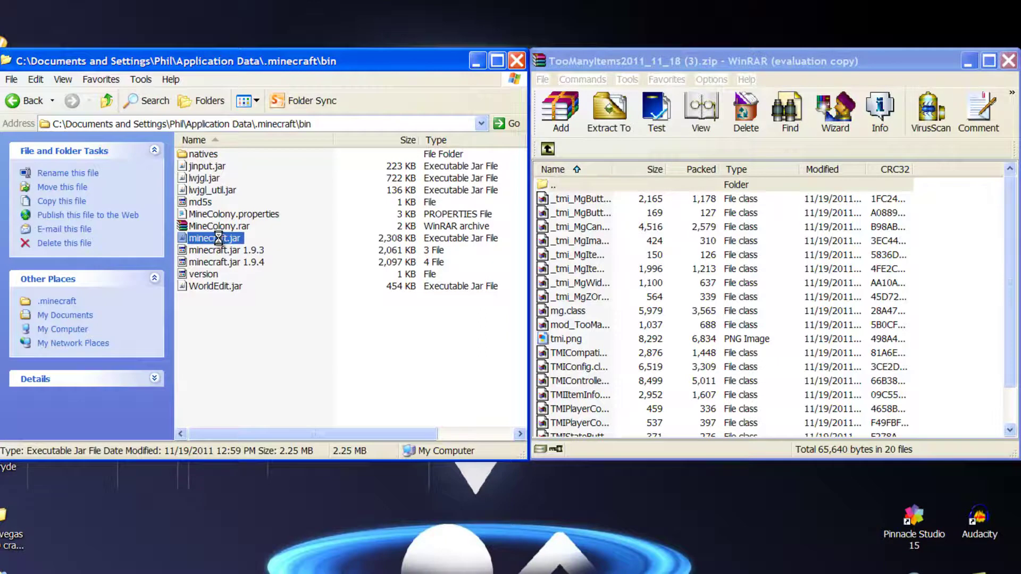
right_click(215, 238)
mouse_move(277, 281)
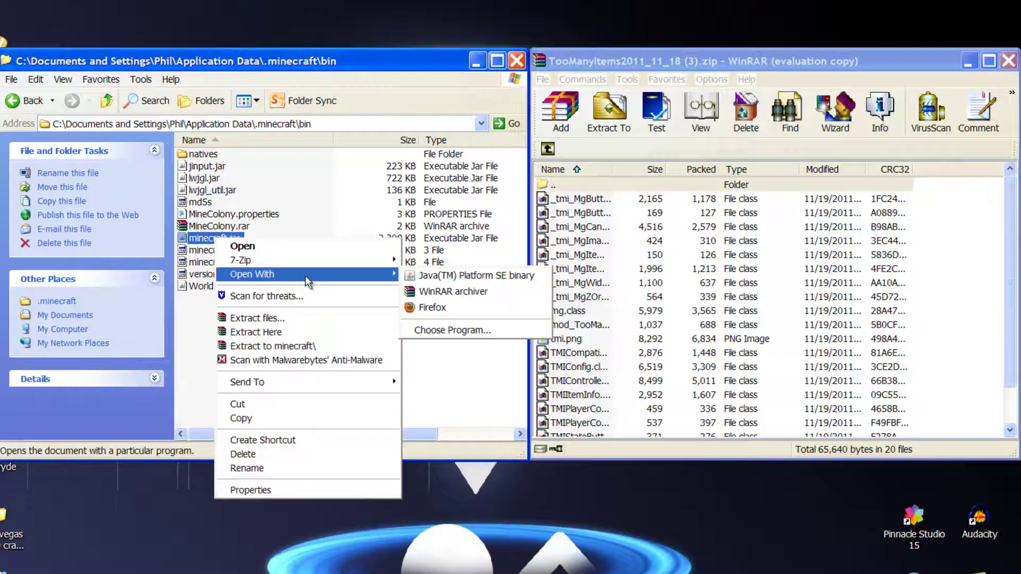
left_click(424, 292)
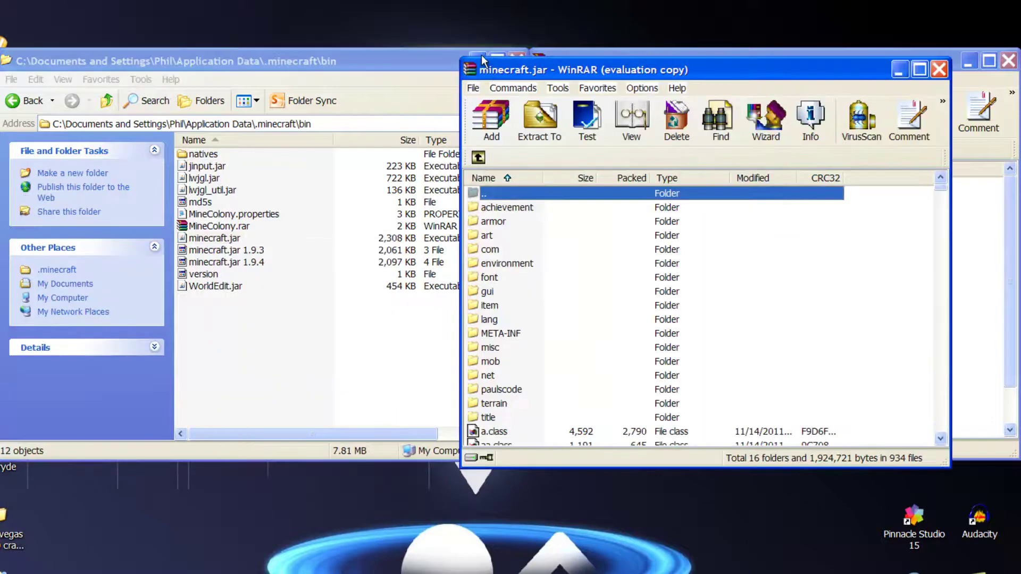
Dismiss the WinRAR reminder, move minecraft.jar to the left, and delete its META-INF folder.
left_click(479, 53)
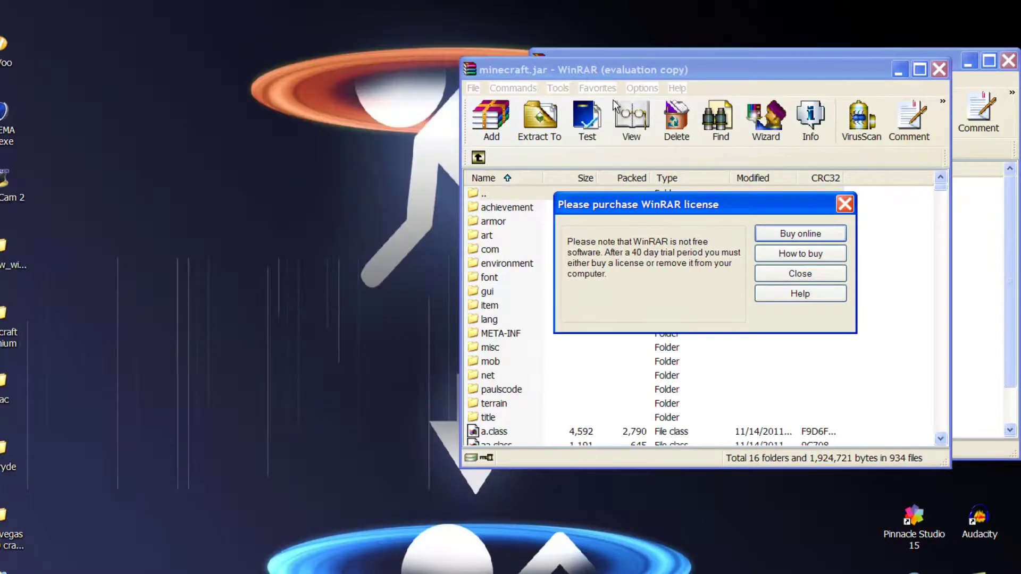
left_click(844, 205)
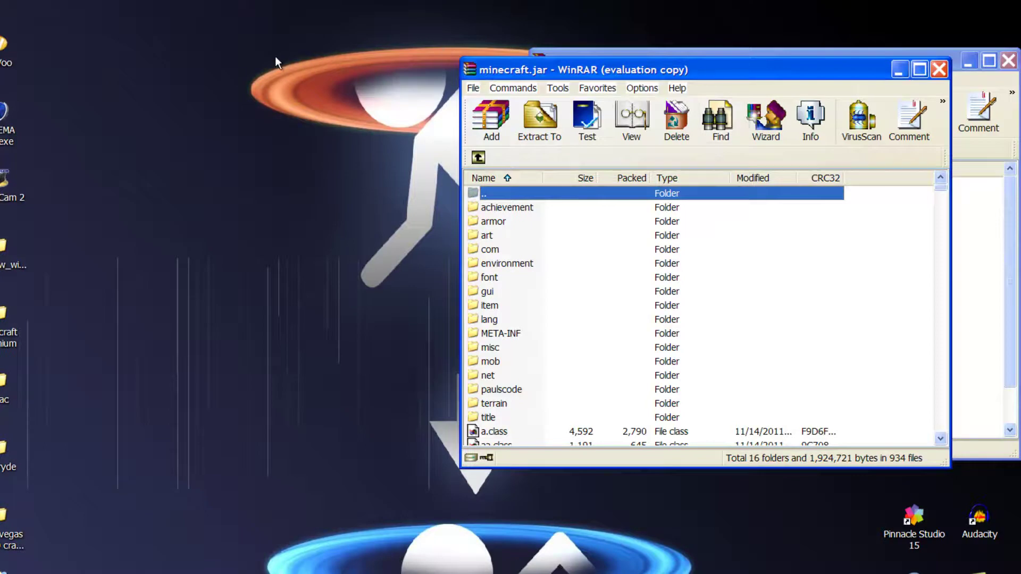
left_click_drag(276, 55, 275, 57)
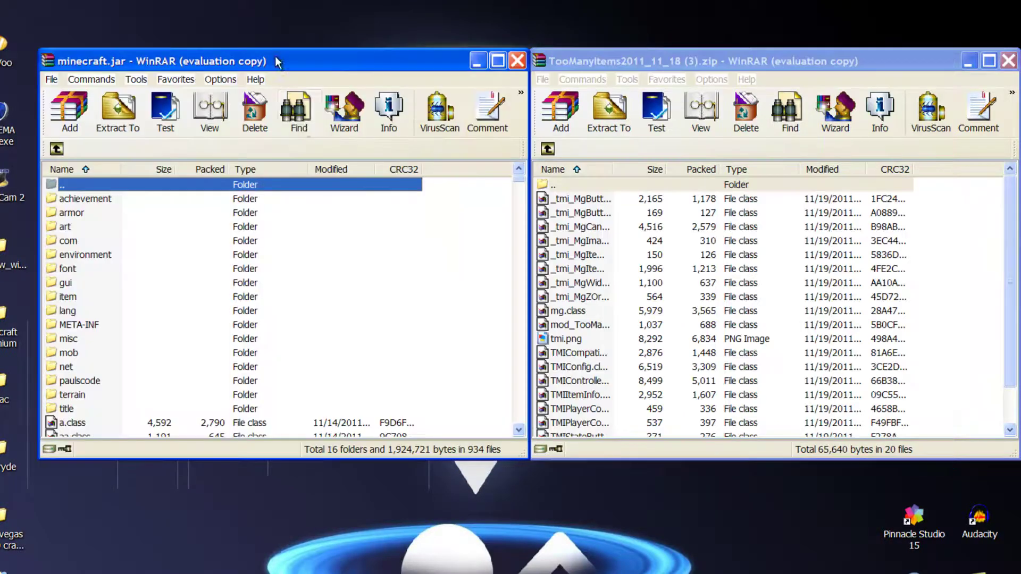
left_click(96, 326)
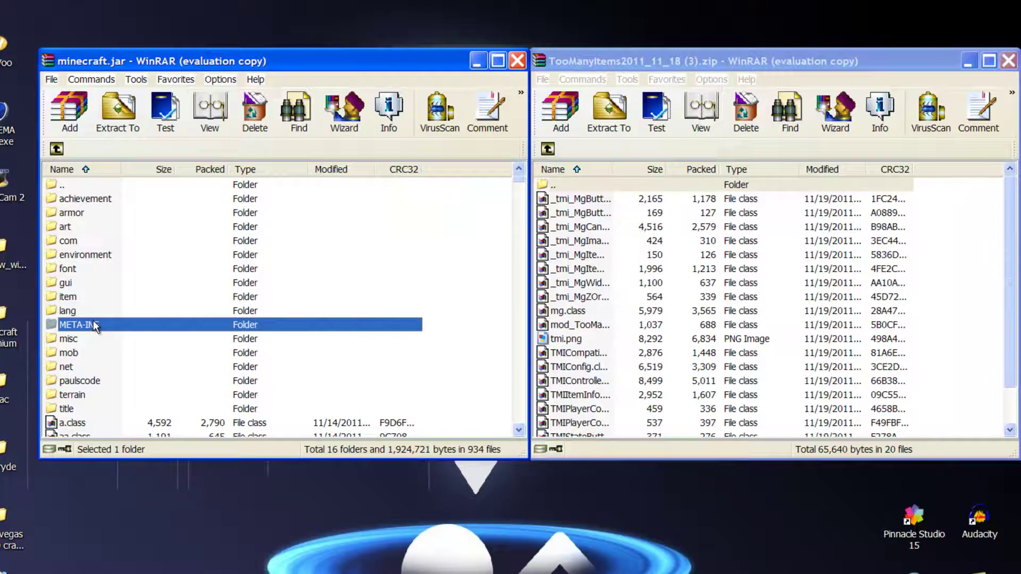
key("Delete")
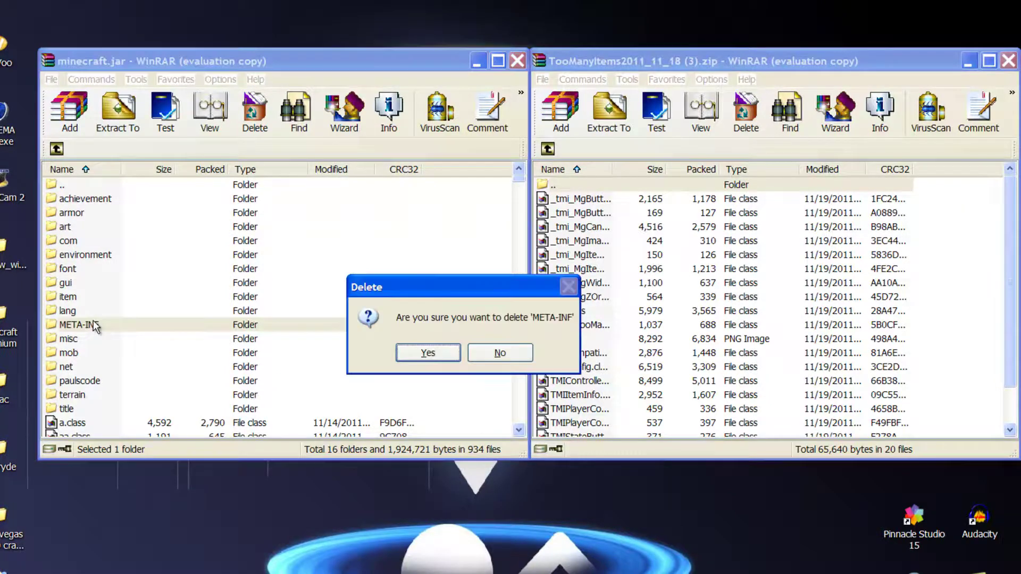
left_click(445, 356)
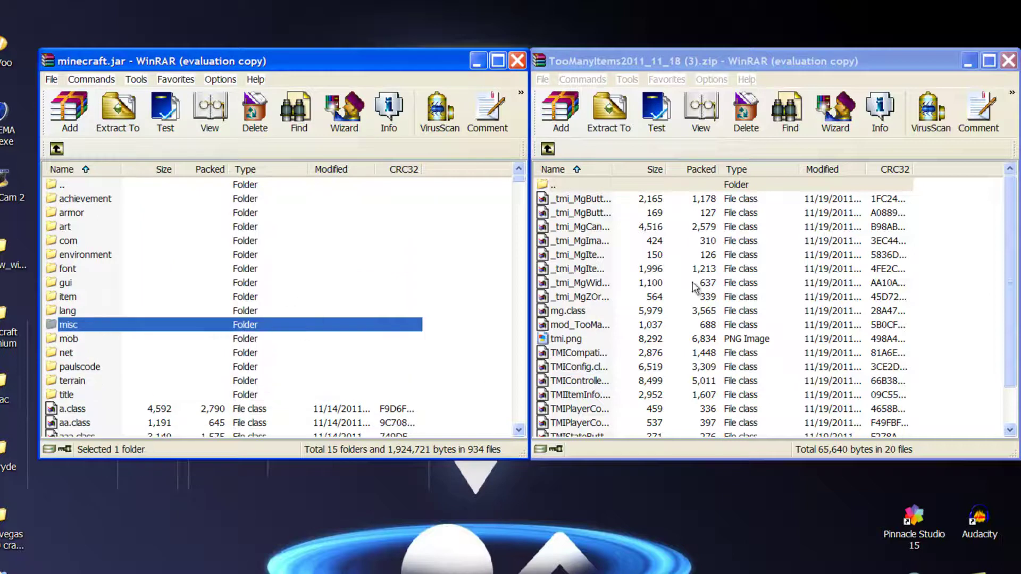
Copy all 20 TooManyItems files into minecraft.jar, then close both WinRAR windows.
mouse_move(915, 203)
left_mouse_down()
mouse_move(686, 380)
mouse_move(642, 481)
mouse_move(647, 474)
left_mouse_up()
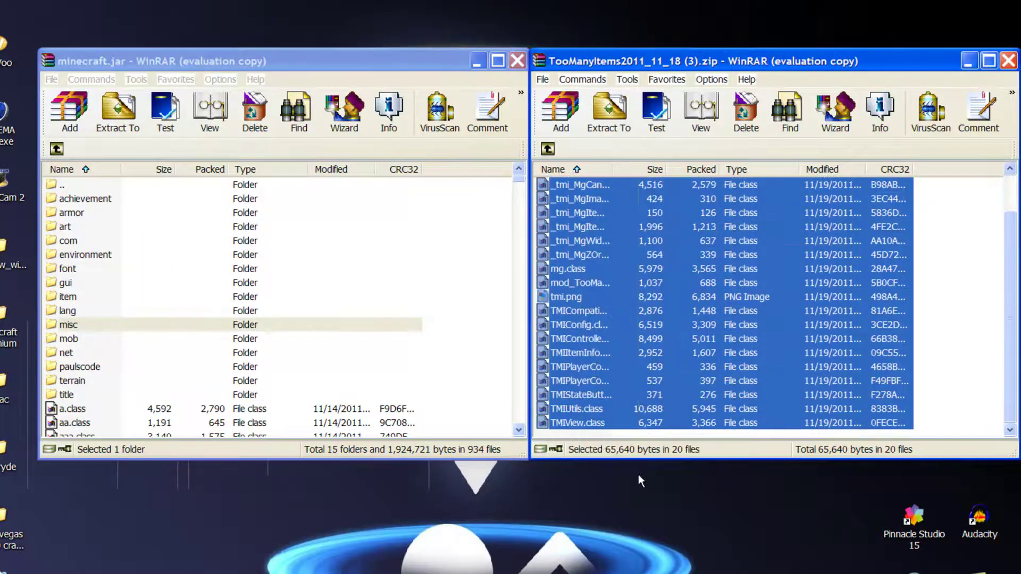
mouse_move(585, 352)
left_mouse_down()
mouse_move(577, 332)
mouse_move(455, 428)
left_mouse_up()
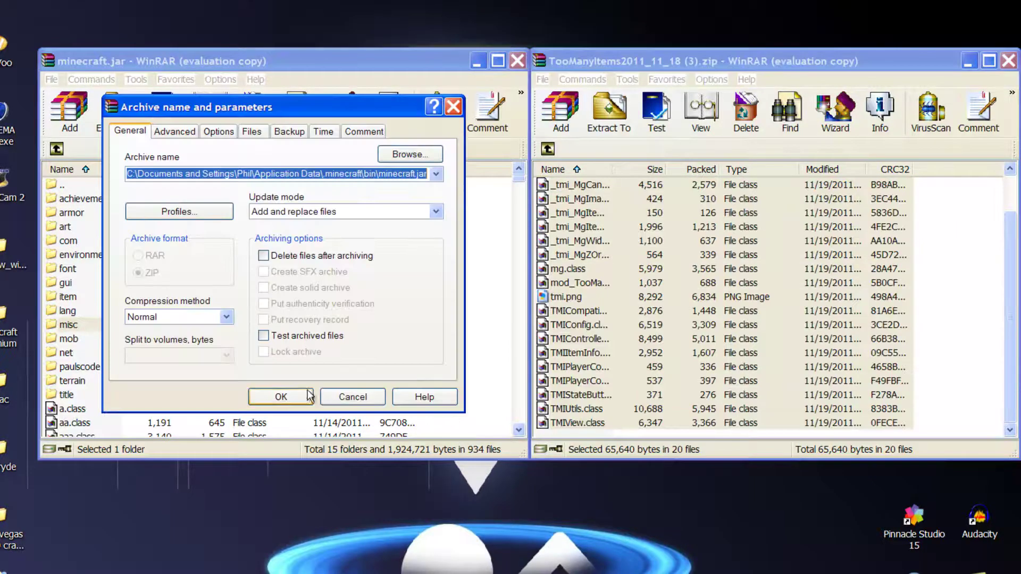
left_click(292, 400)
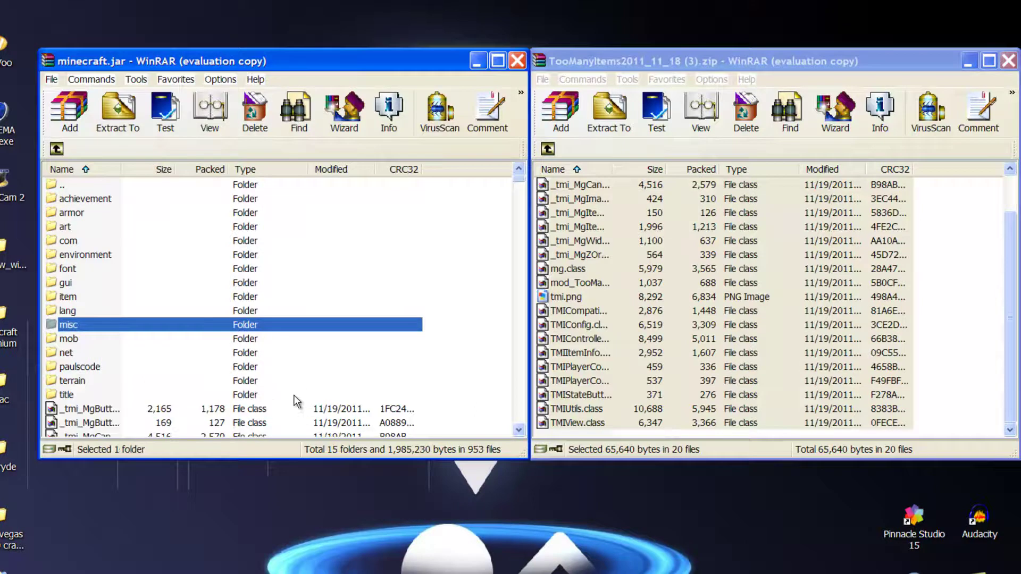
left_click(523, 60)
left_click(1008, 60)
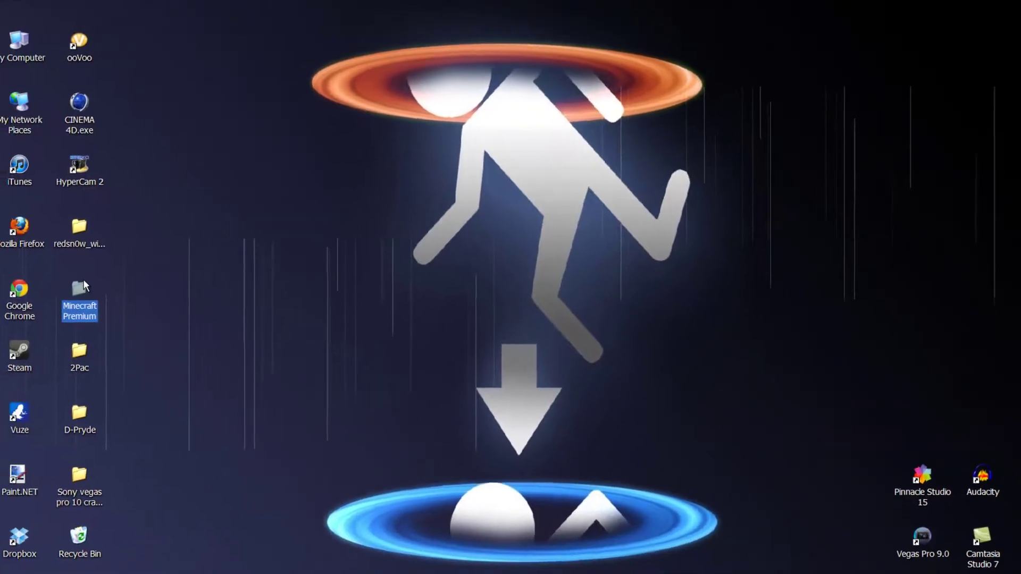
Run Minecraft (1).exe from the Minecraft Premium folder past the security warning, then close the folder.
double_click(91, 277)
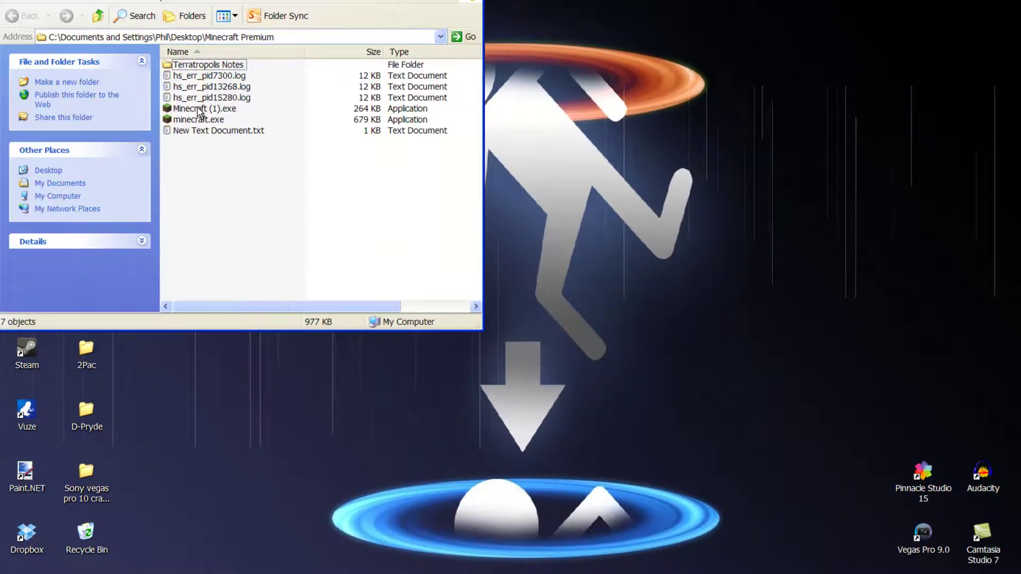
double_click(200, 110)
left_click(554, 296)
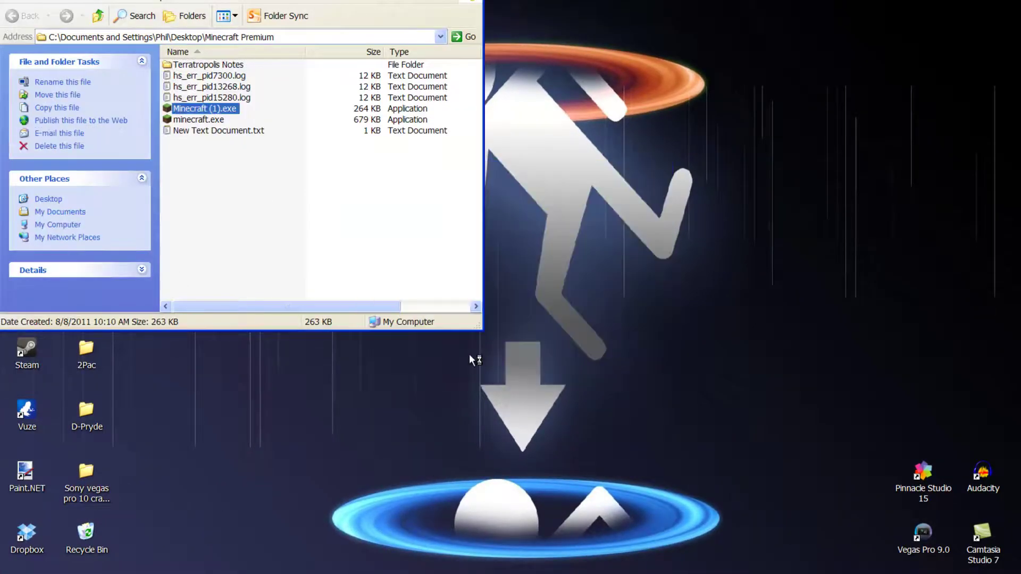
key("alt+F4")
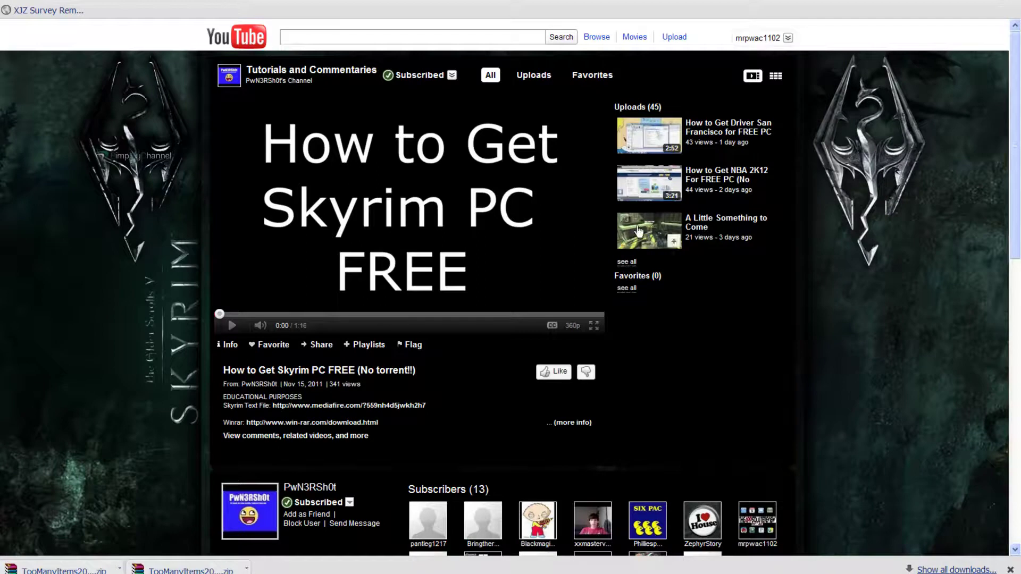
Play the 'How to Get Skyrim PC FREE' video briefly and pause it at 0:03.
left_click(345, 250)
left_click(346, 252)
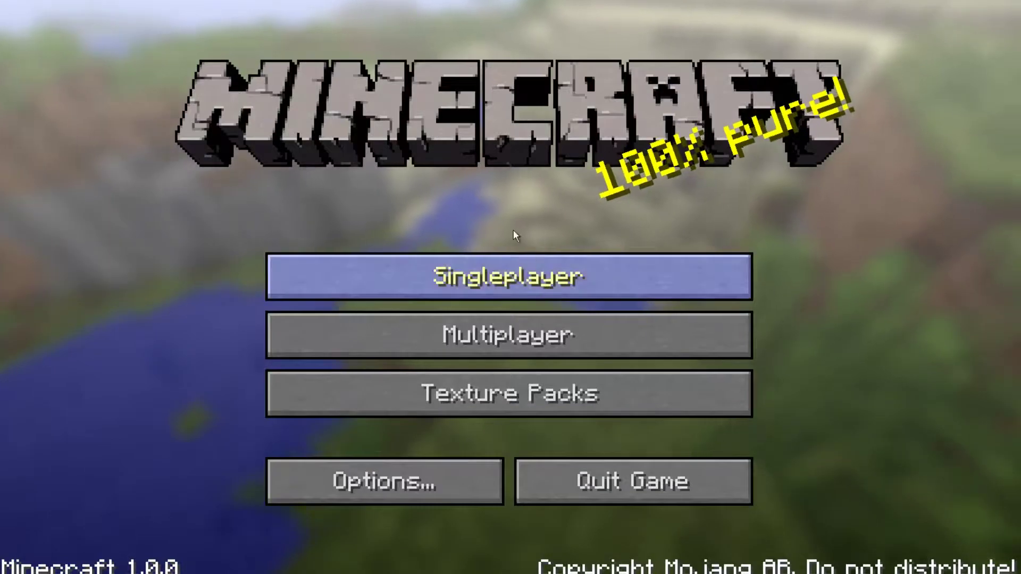
Open the Singleplayer world list and load a saved world.
left_click(509, 274)
double_click(450, 130)
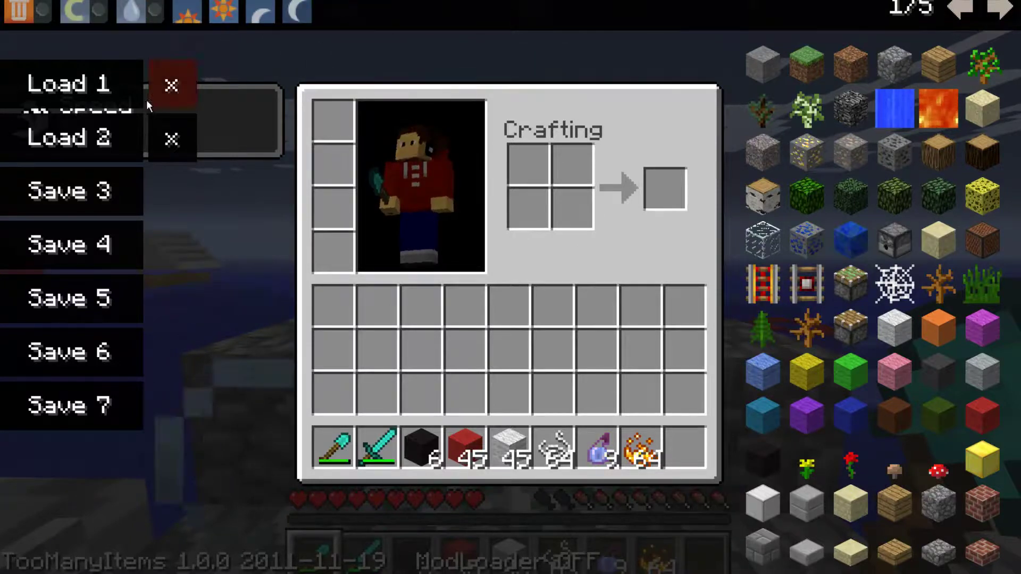
Restore the diamond tool loadout from saved inventory slot 1 and return to the world.
left_click(88, 96)
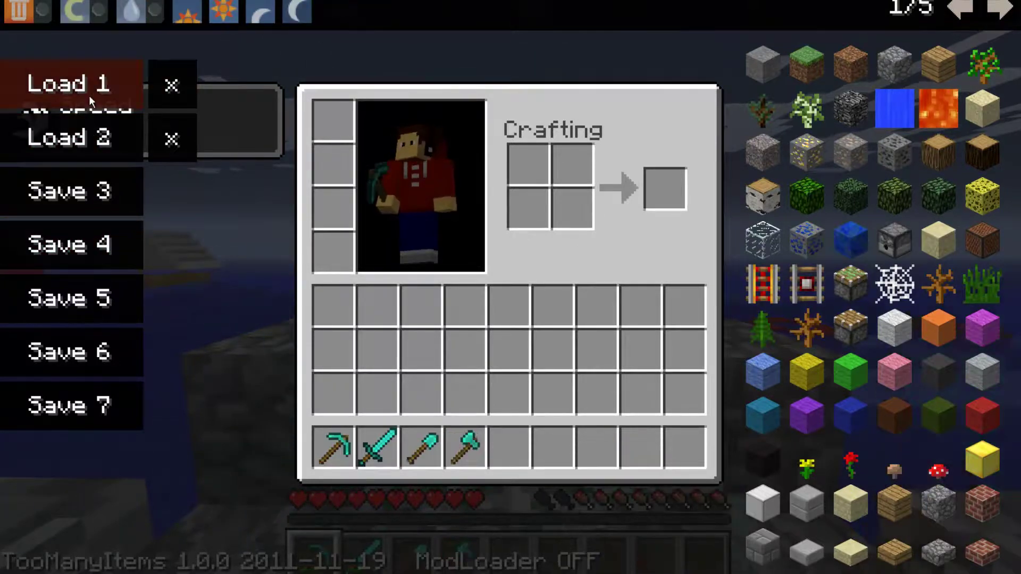
left_click(90, 121)
left_click(88, 94)
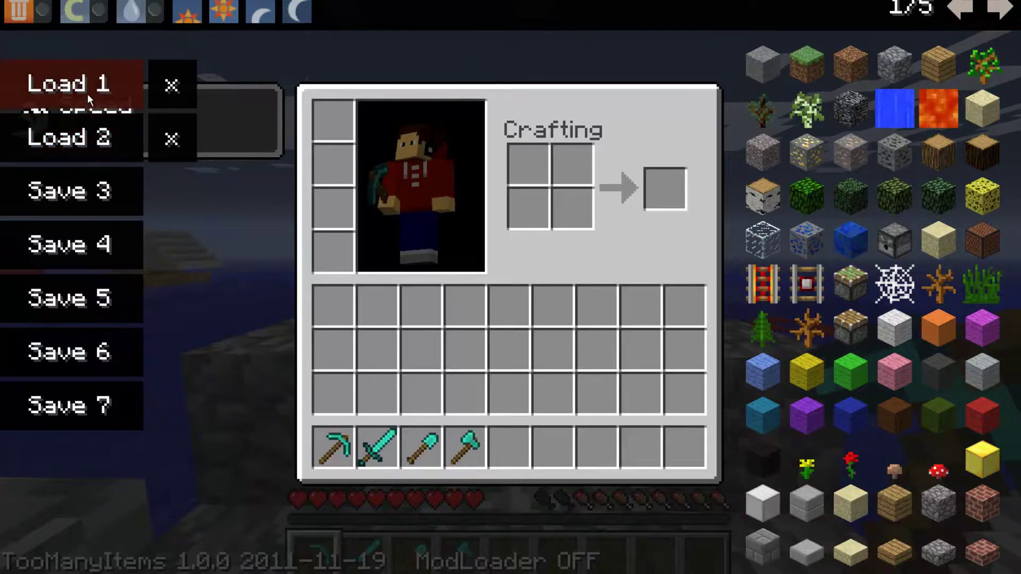
key("e")
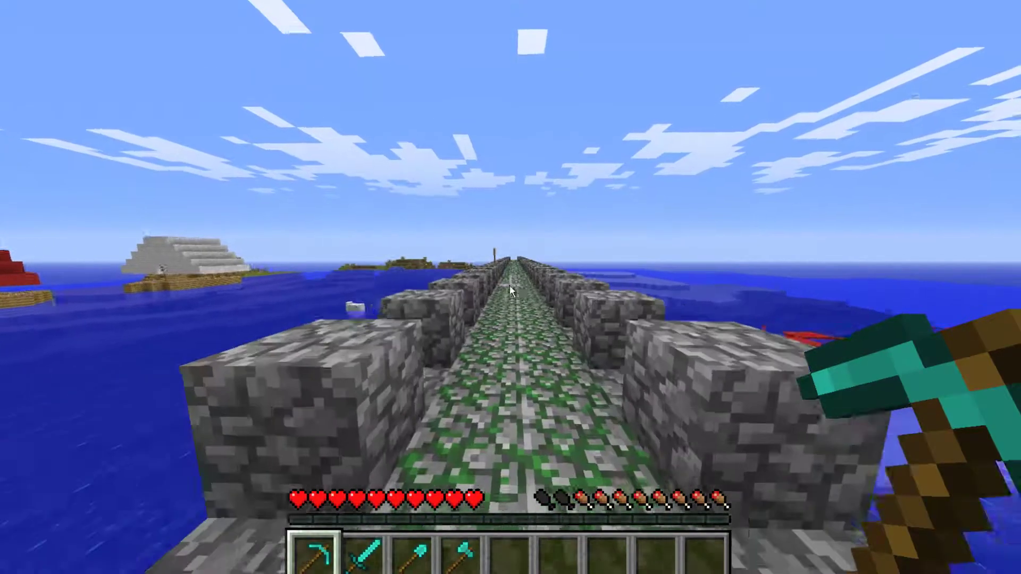
Page the Too Many Items list to 5/5 and take 64 Splash Potions of Swiftness.
key("e")
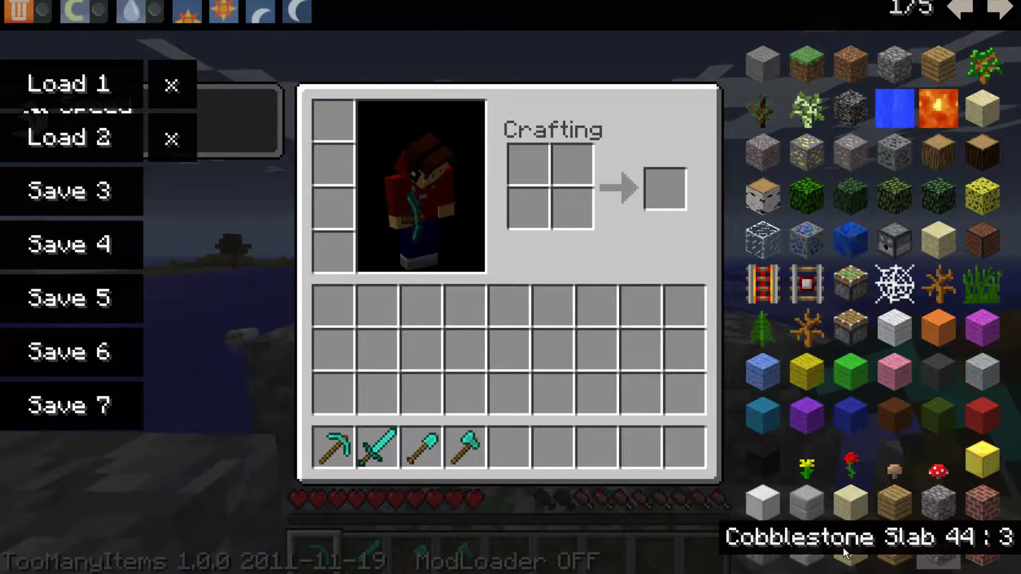
left_click(992, 9)
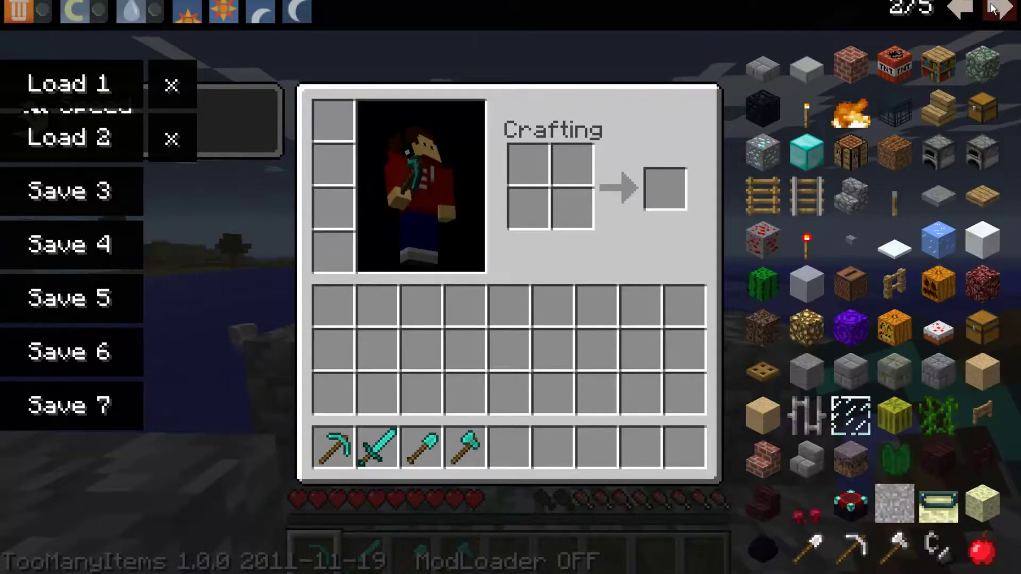
left_click(993, 9)
left_click(993, 9)
left_click(992, 9)
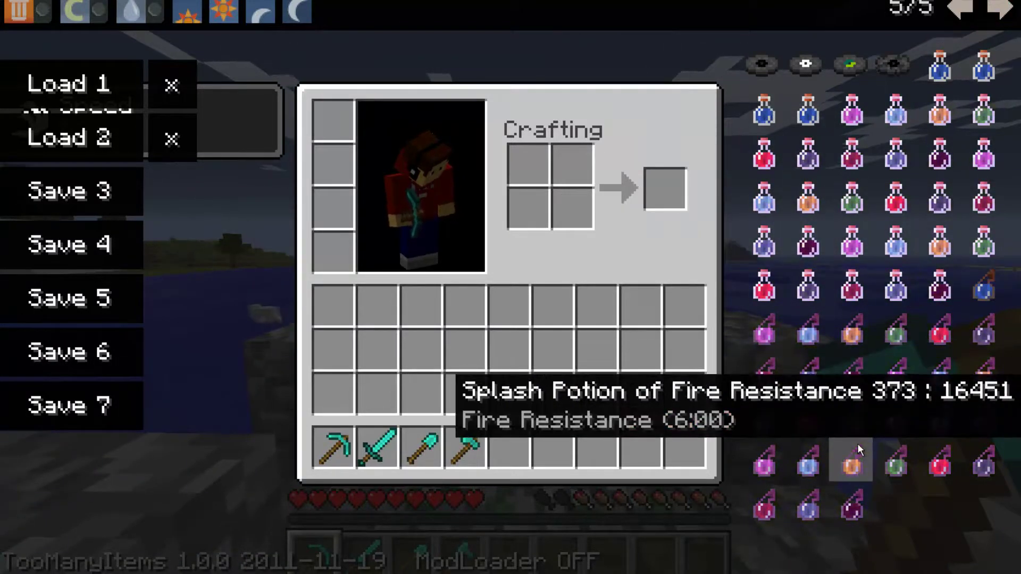
left_click(825, 449)
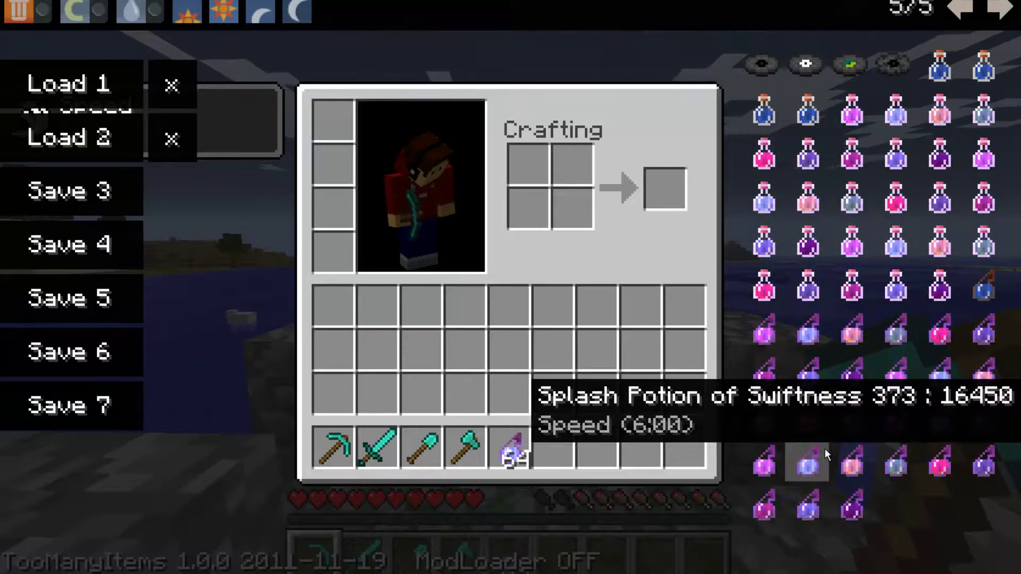
key("e")
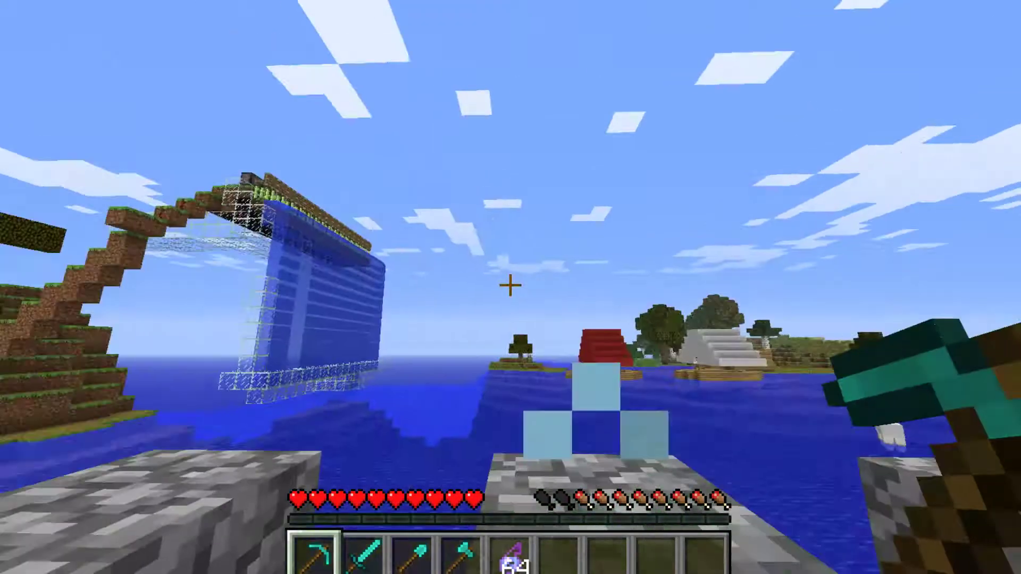
Walk along the cobblestone bridge in third-person and front views, then return to first person.
key("F5")
key("F5")
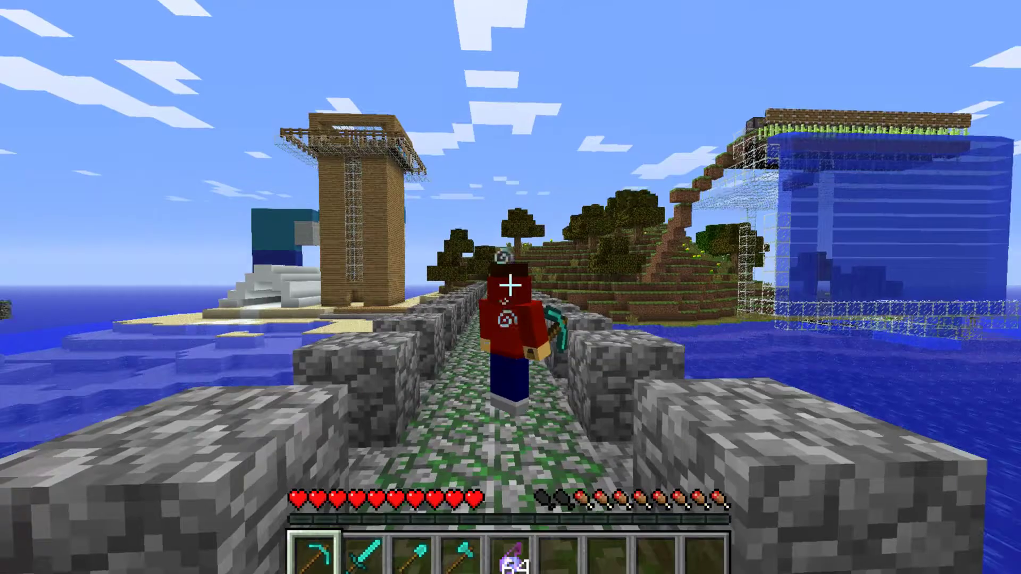
key("w")
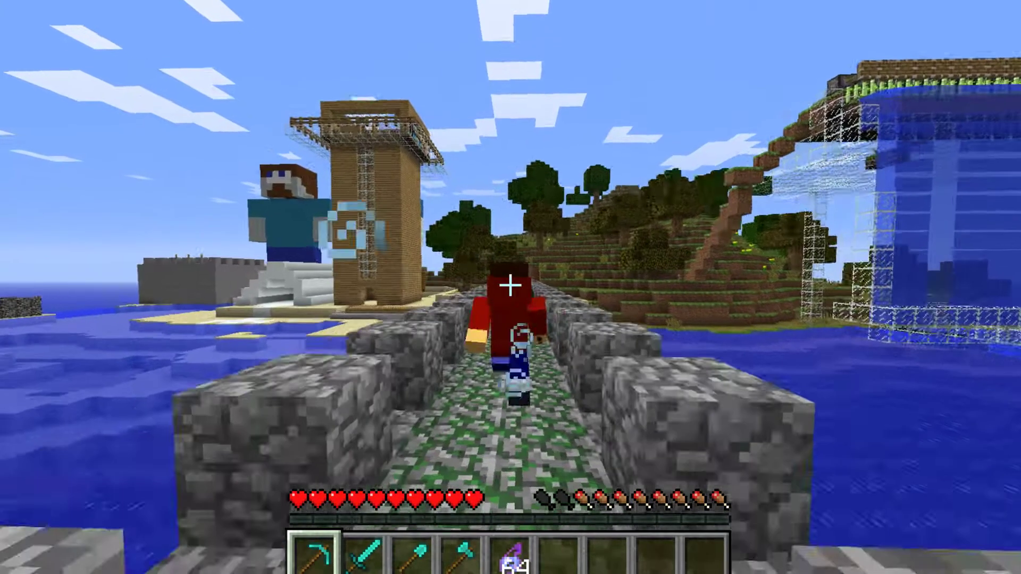
key("F5")
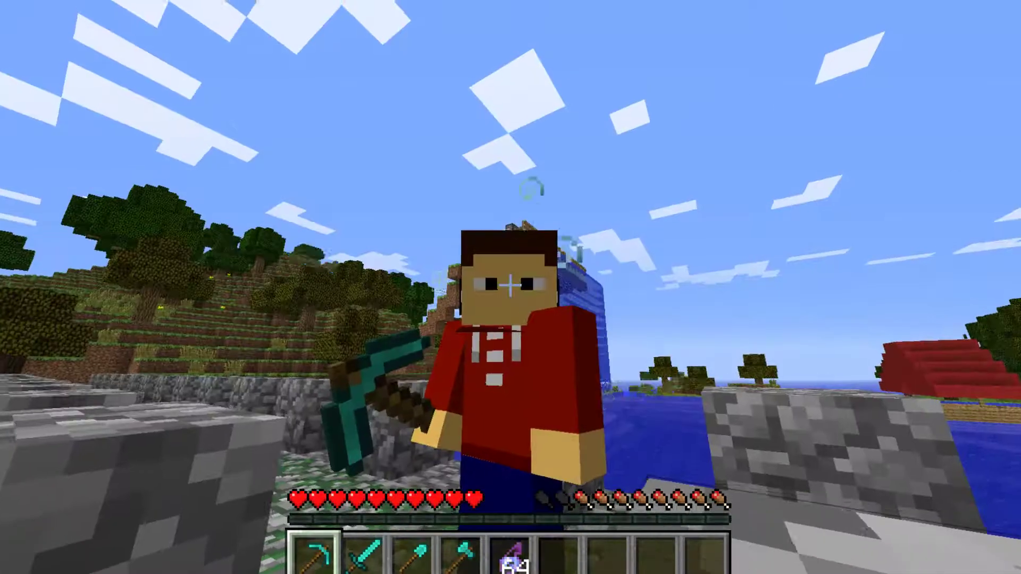
key("F5")
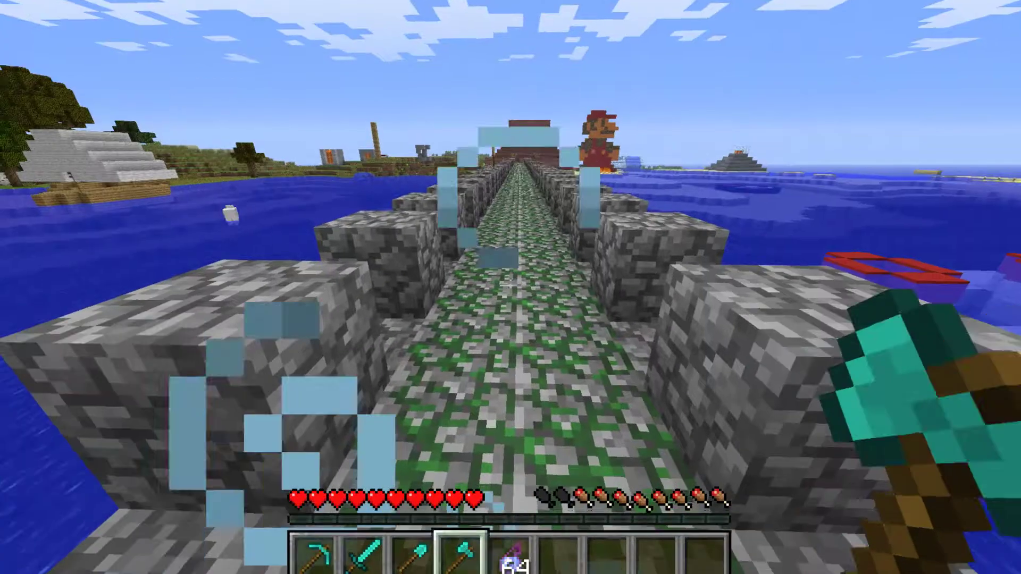
Throw a Splash Potion of Swiftness from hotbar slot 5, then walk the bridge toward the statue and tower.
key("5")
right_click(511, 287)
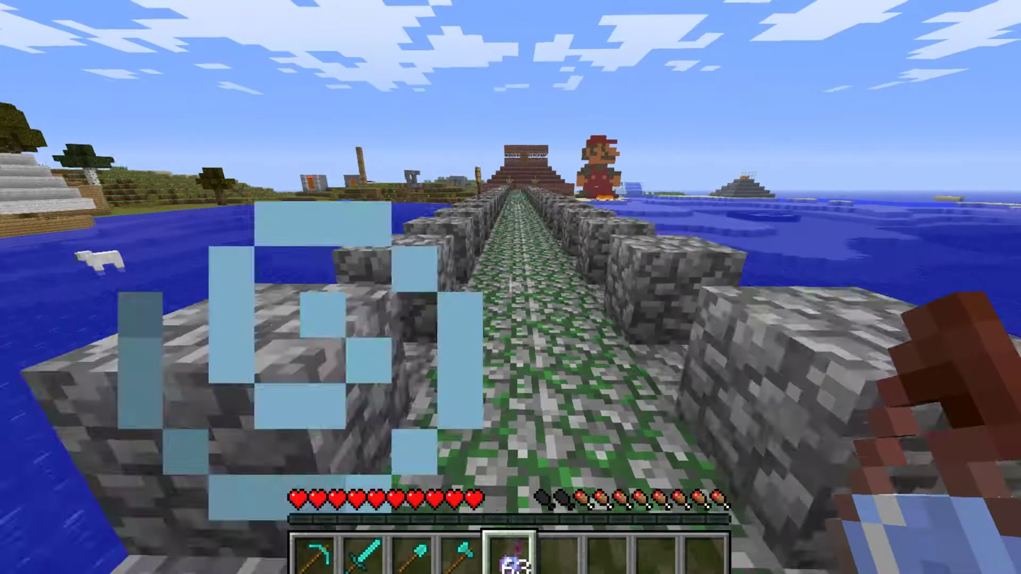
key("s")
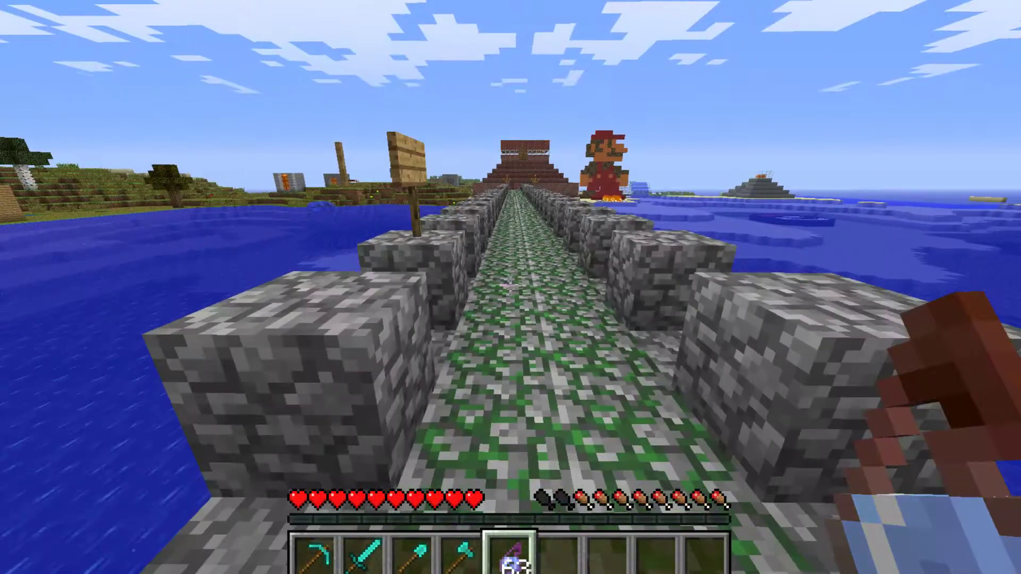
key("w")
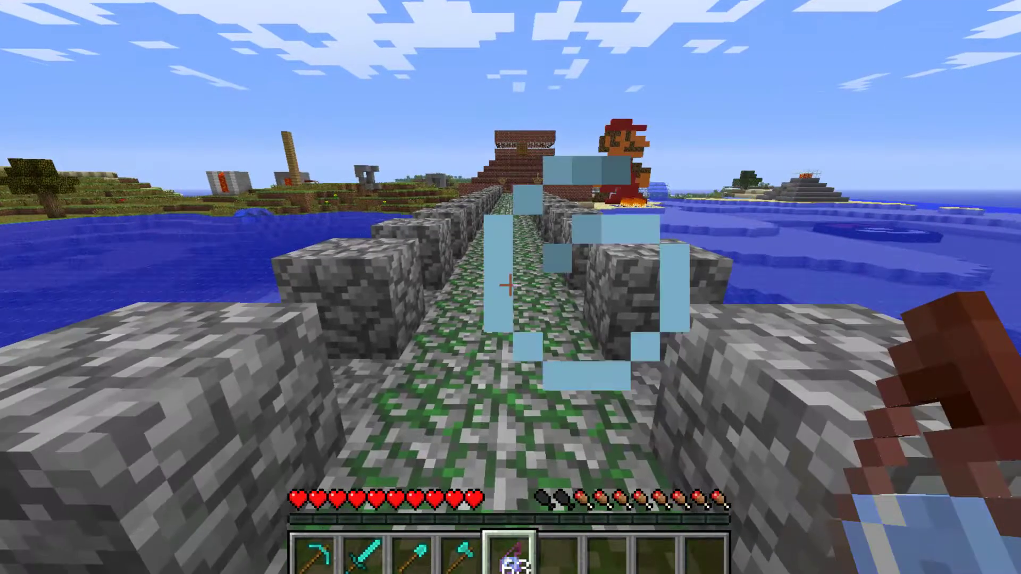
mouse_move(511, 288)
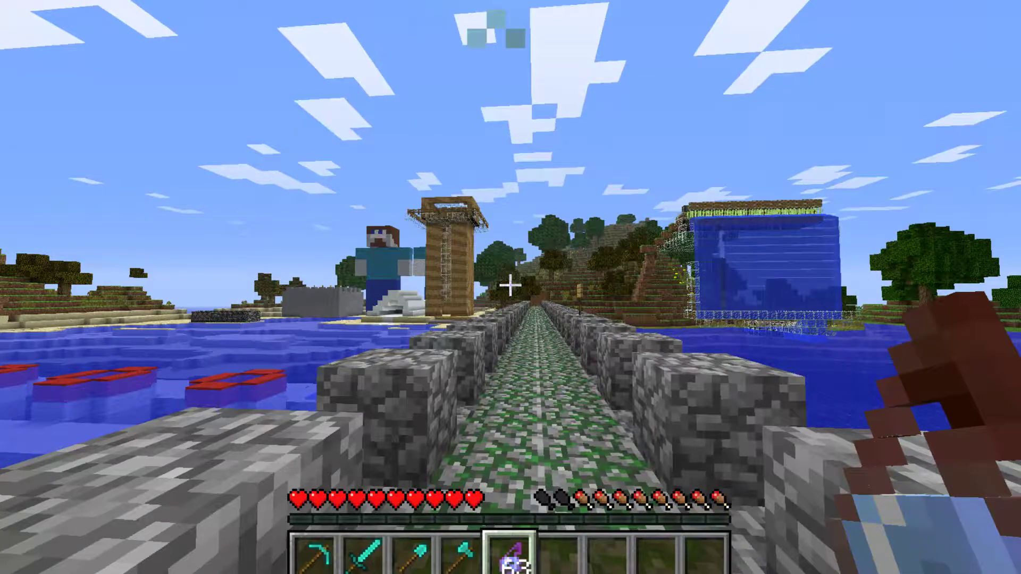
key("w")
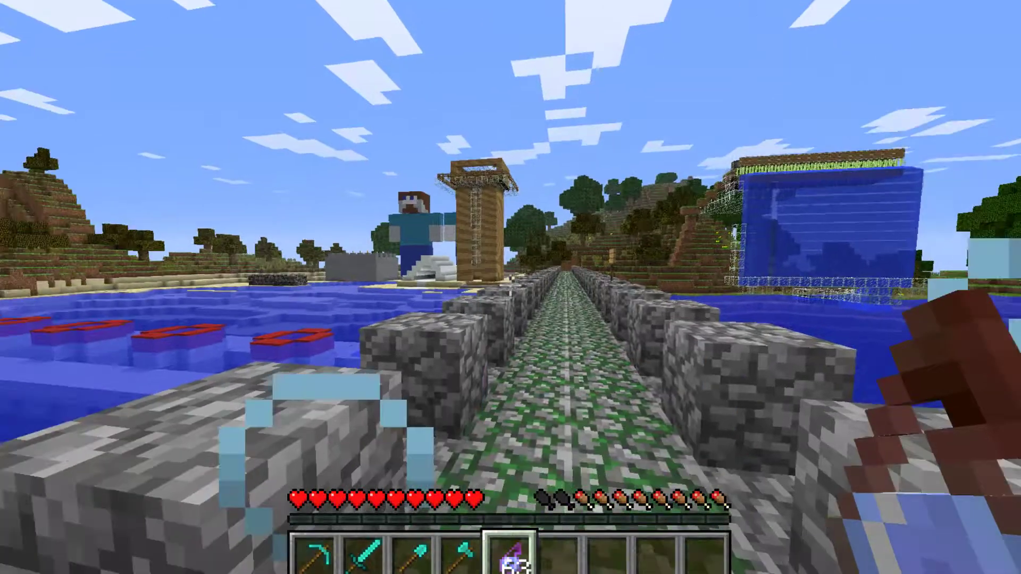